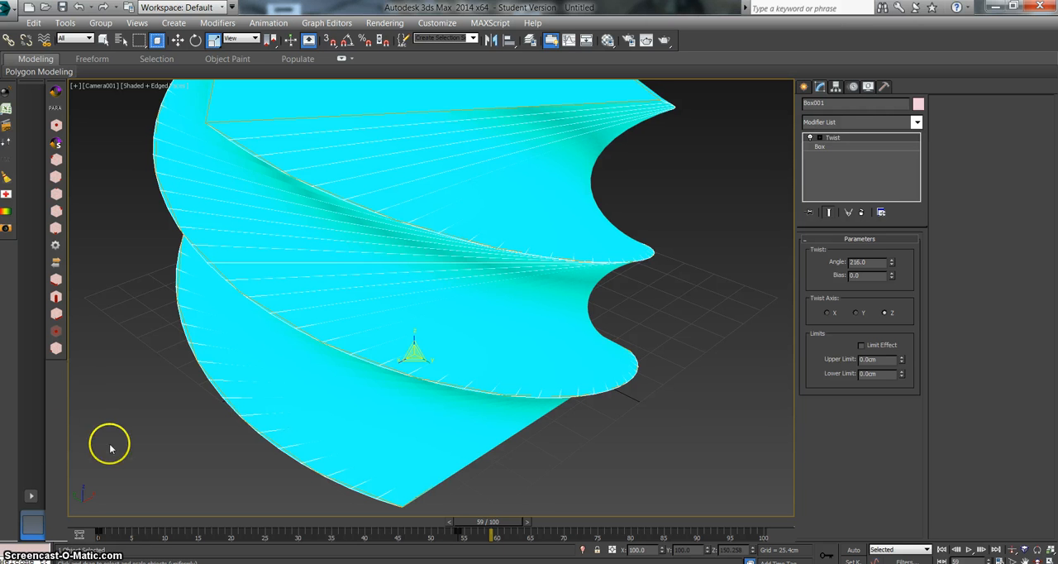
Step: Scrub the animation back to frame 0
drag(502, 522, 72, 467)
key(r)
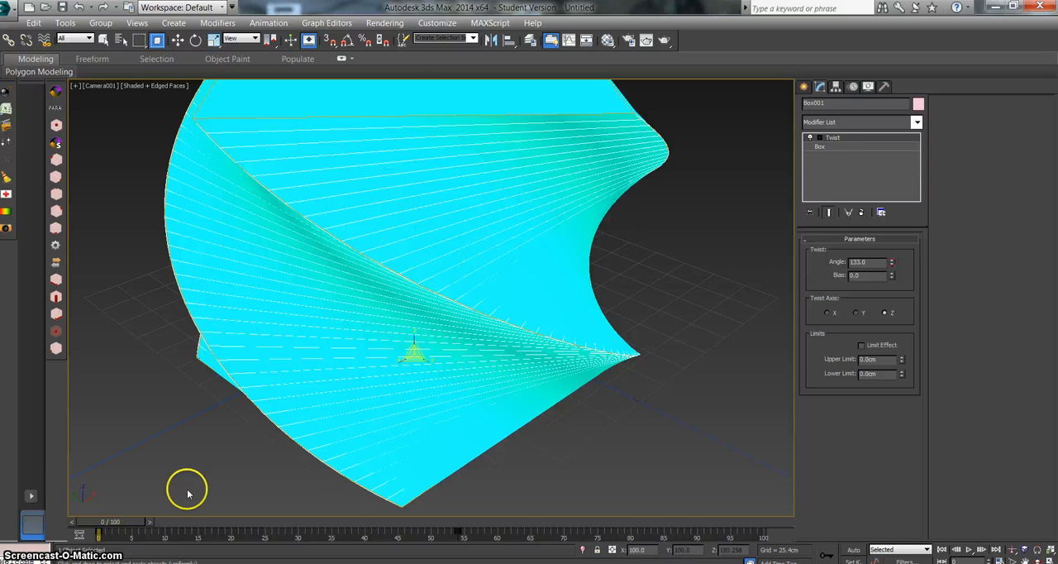
drag(132, 526, 83, 502)
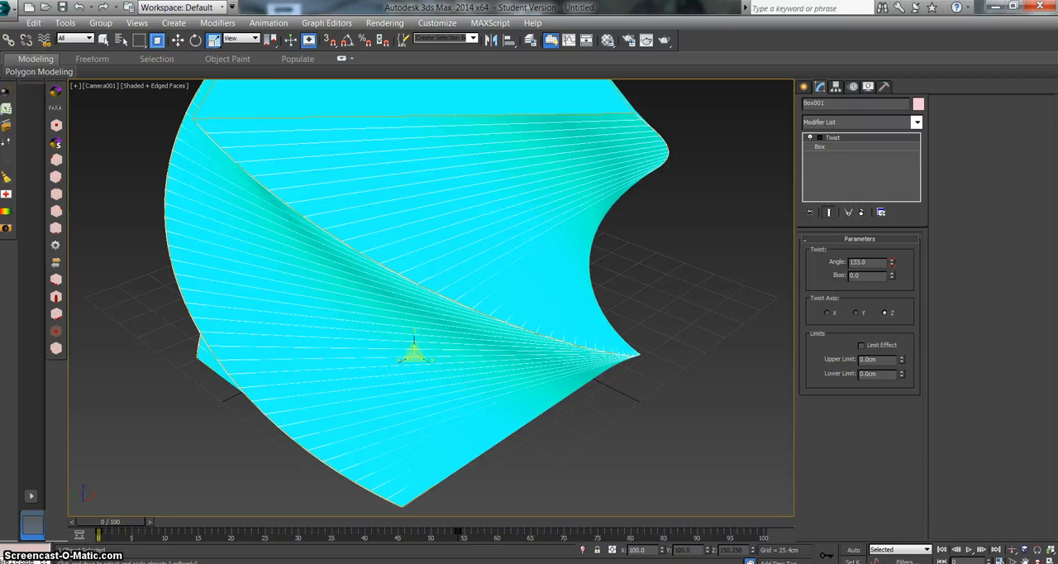
Step: Exclude Modifiers from the set key filters, with the All filter switched back on
click(907, 559)
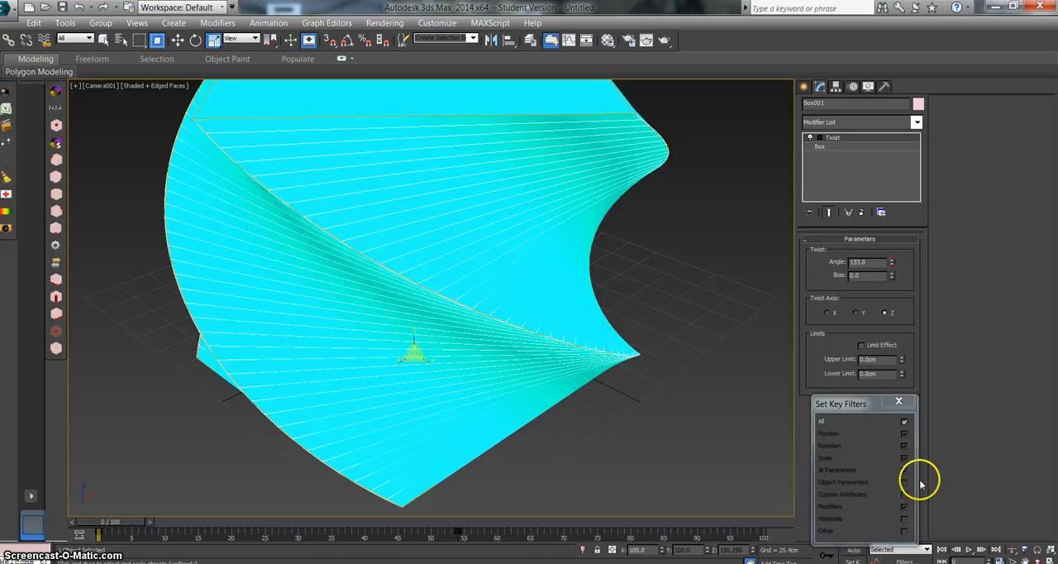
drag(865, 407, 701, 272)
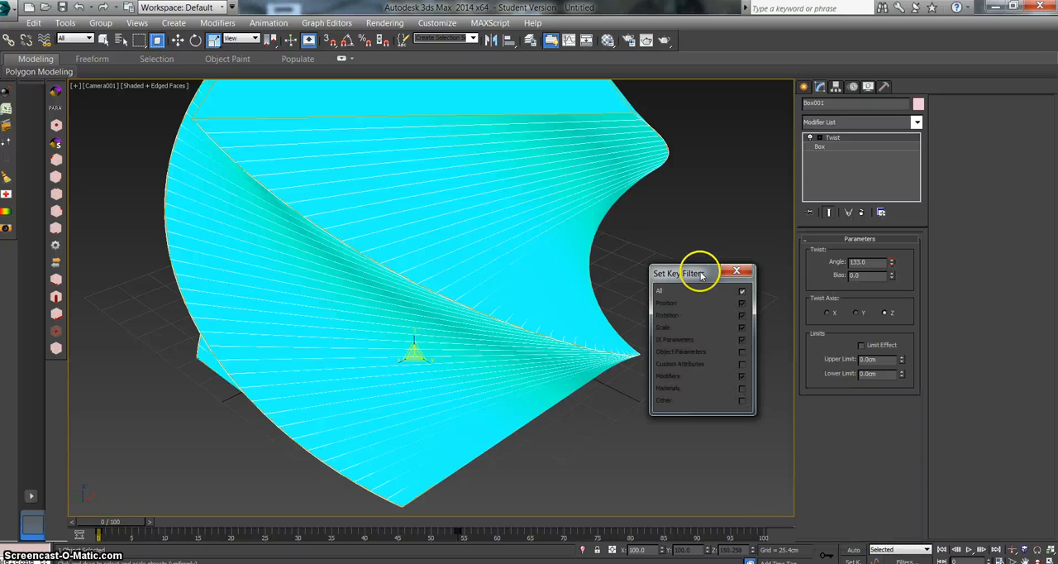
click(741, 291)
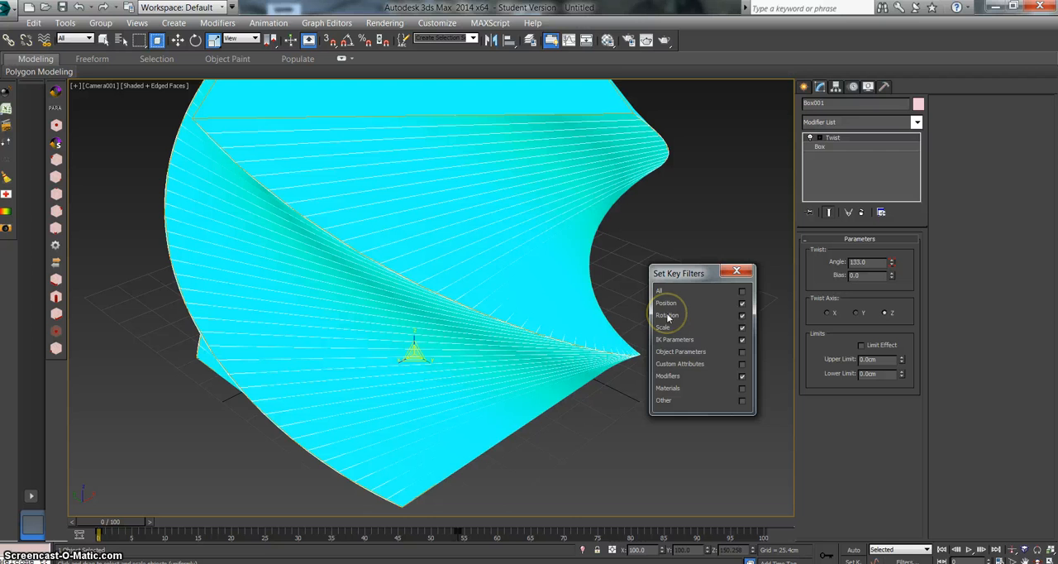
click(742, 303)
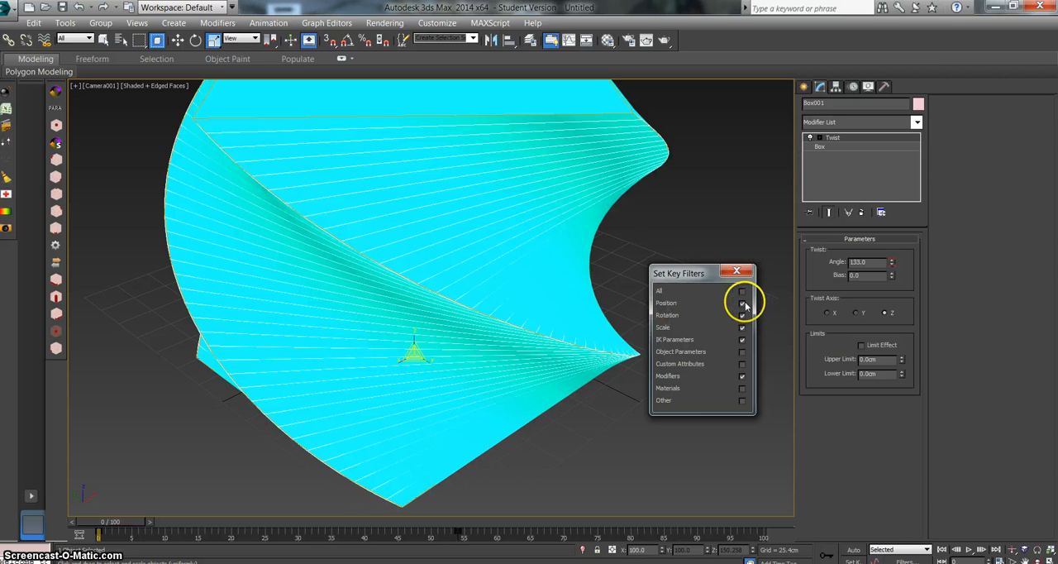
click(742, 376)
click(742, 303)
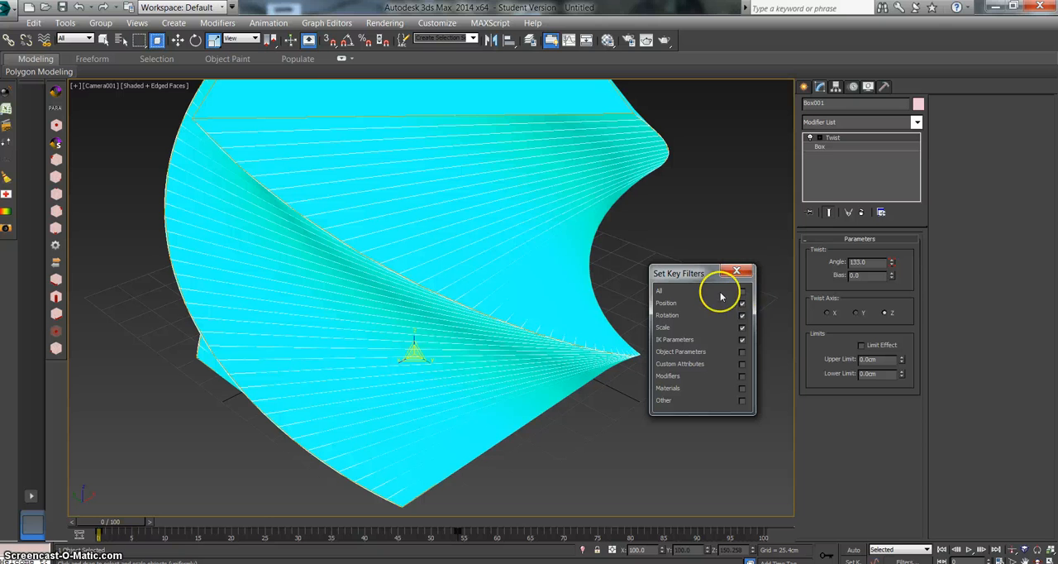
click(742, 301)
click(742, 291)
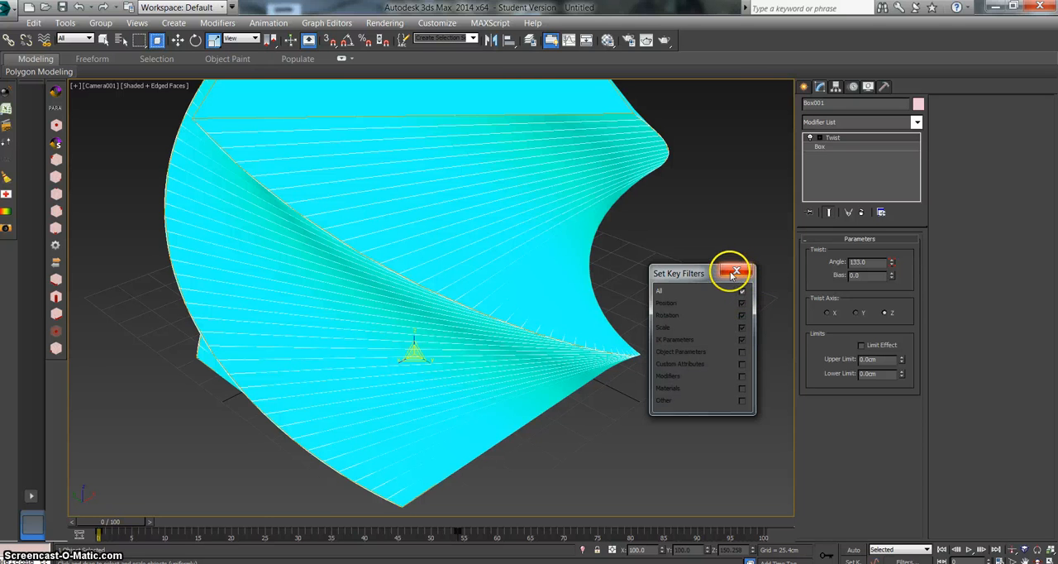
click(735, 273)
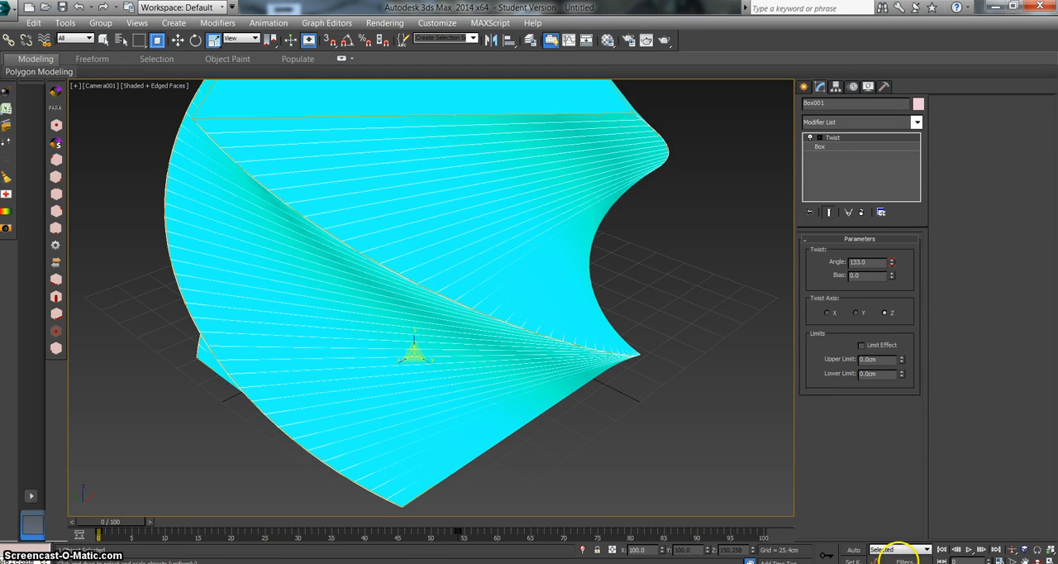
Step: Turn on Auto Key and set the box's Twist modifier angle to 0 at frame 0
click(855, 550)
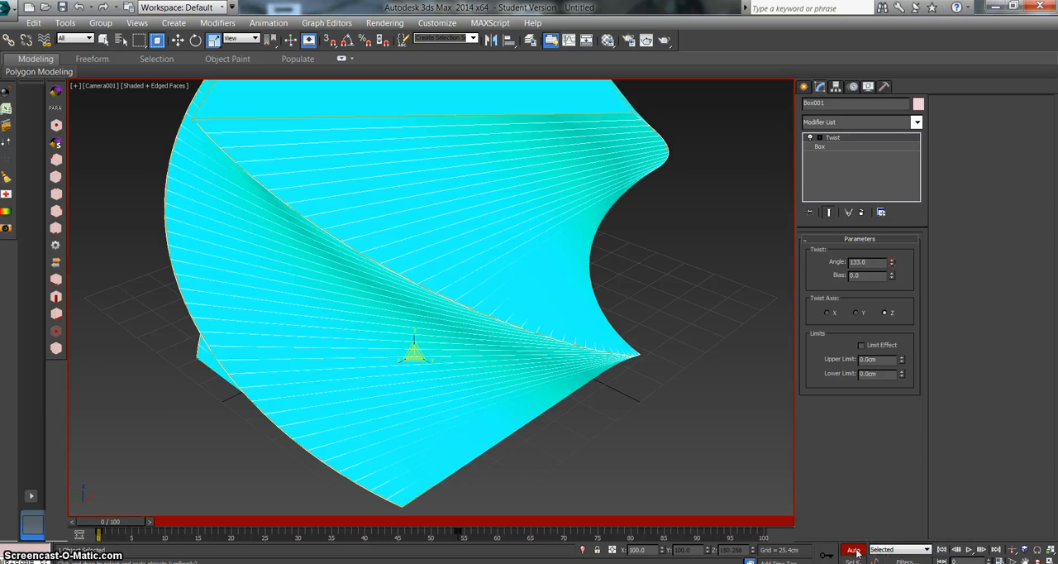
click(845, 139)
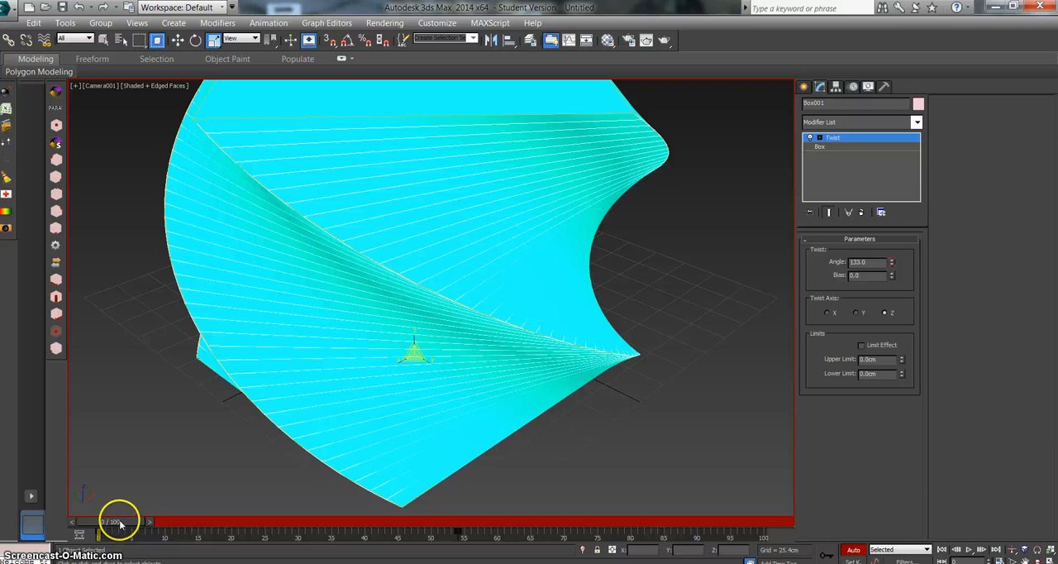
drag(120, 522, 95, 529)
key(r)
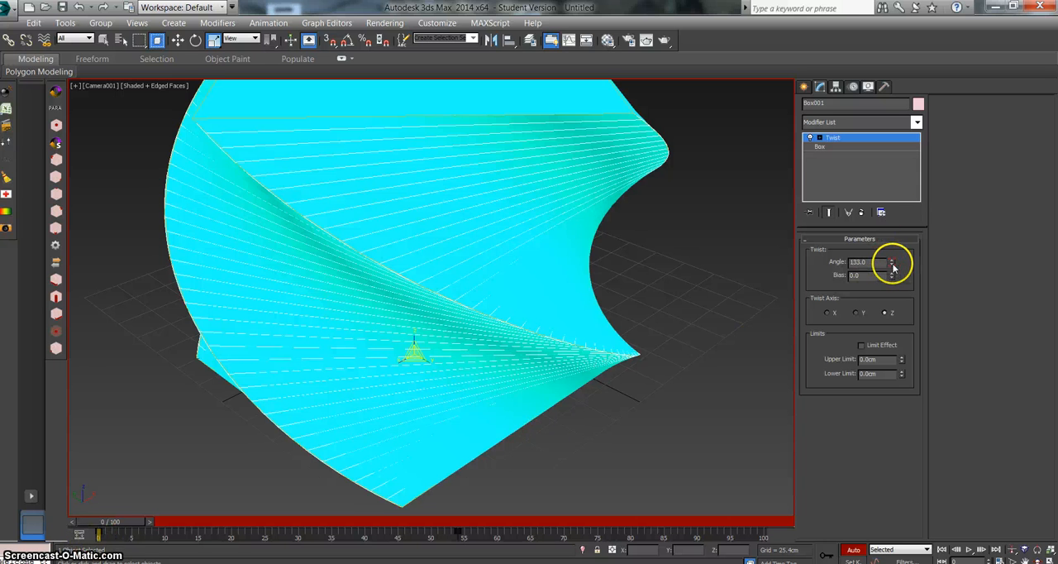
drag(889, 267, 926, 491)
drag(870, 261, 821, 267)
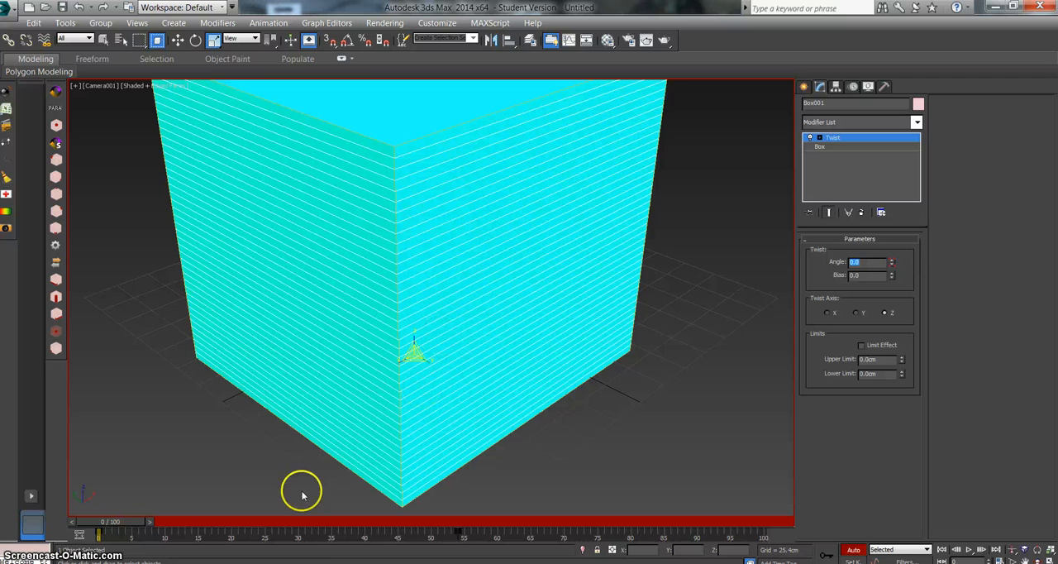
Step: Copy the box's key from frame 0 to frame 100 and return to frame 0
drag(125, 520, 475, 517)
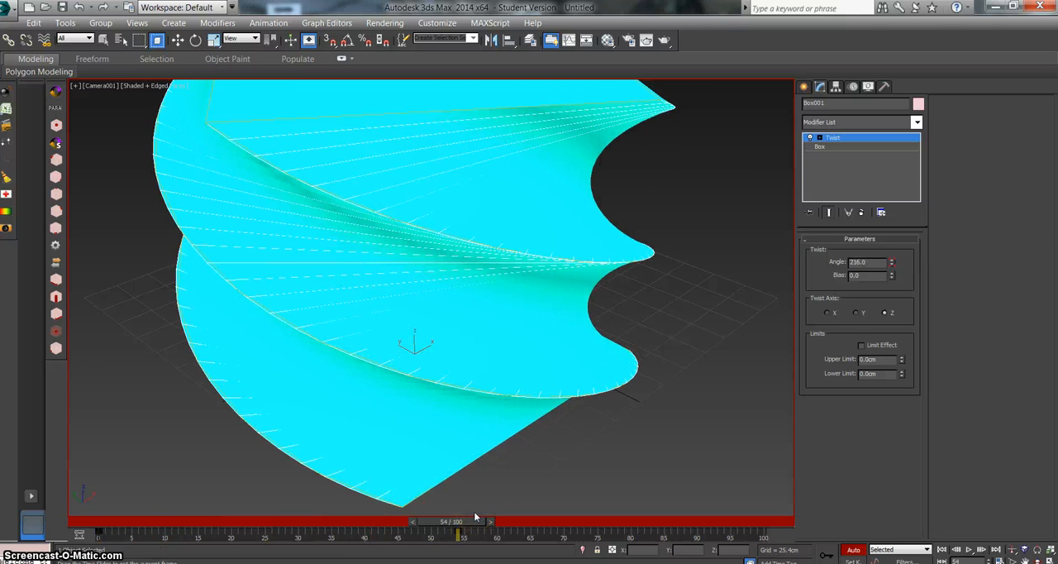
mouse_move(475, 516)
mouse_down()
mouse_move(112, 530)
mouse_move(480, 524)
mouse_up()
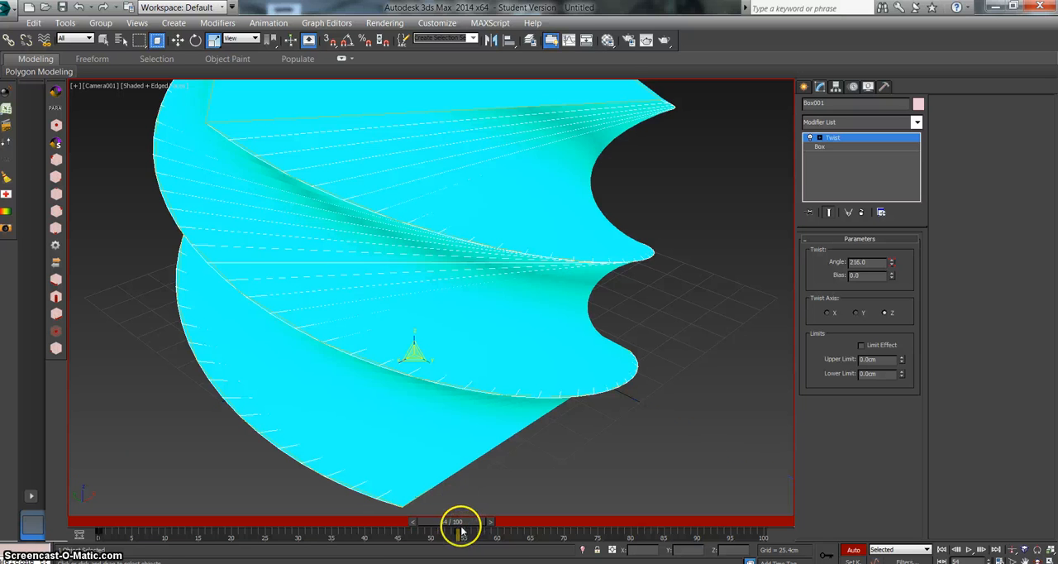
drag(465, 525, 774, 521)
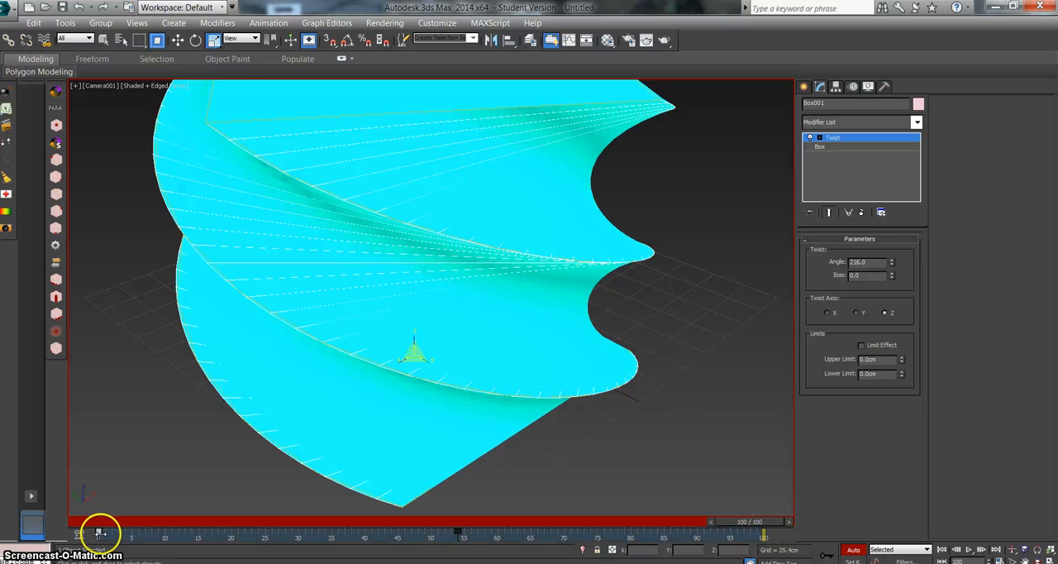
drag(99, 533, 848, 559)
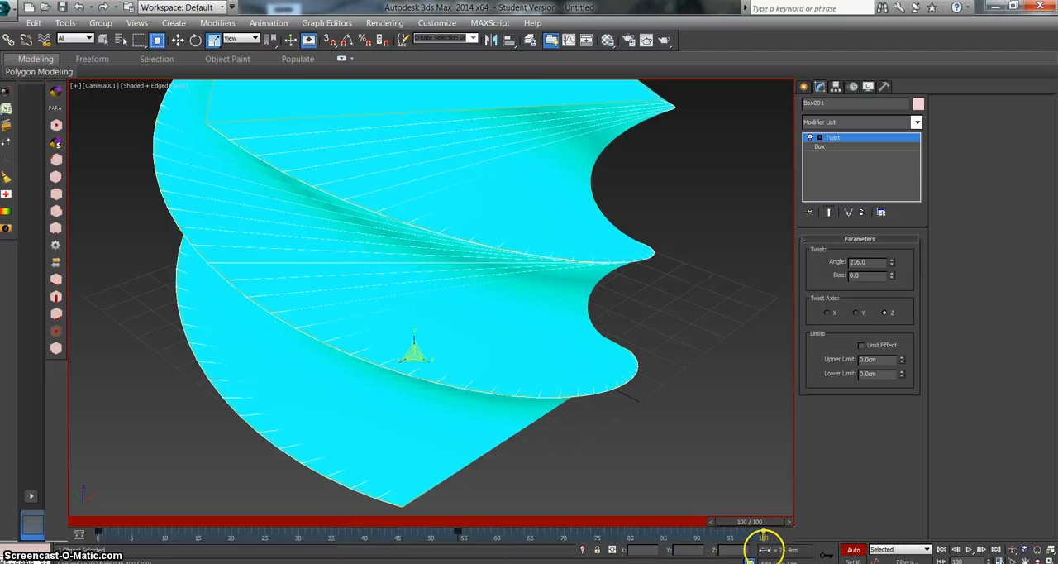
shift+drag(764, 547, 94, 488)
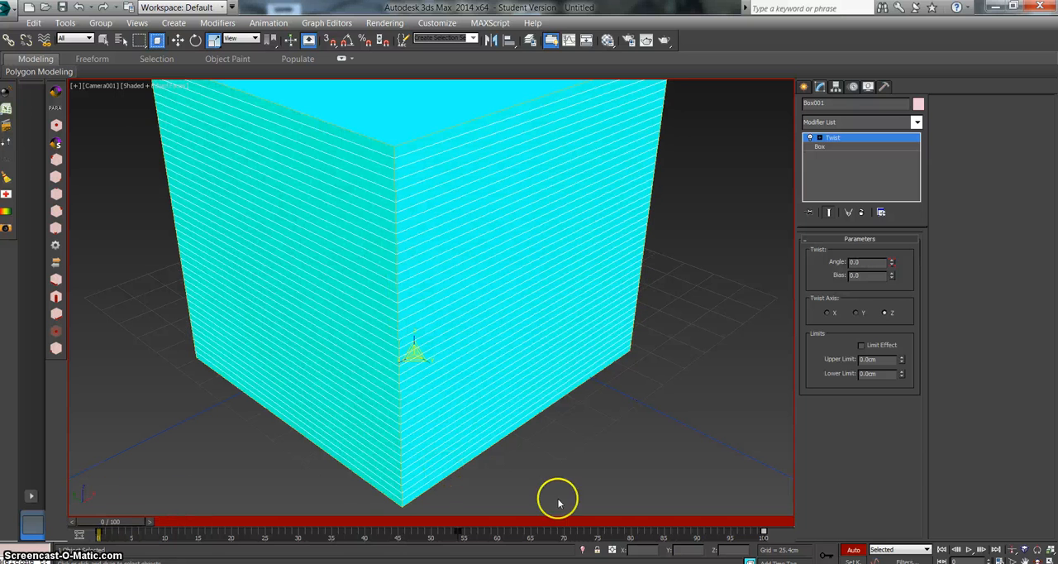
Step: Play back the twist animation, stop it, and return to frame 0
click(969, 549)
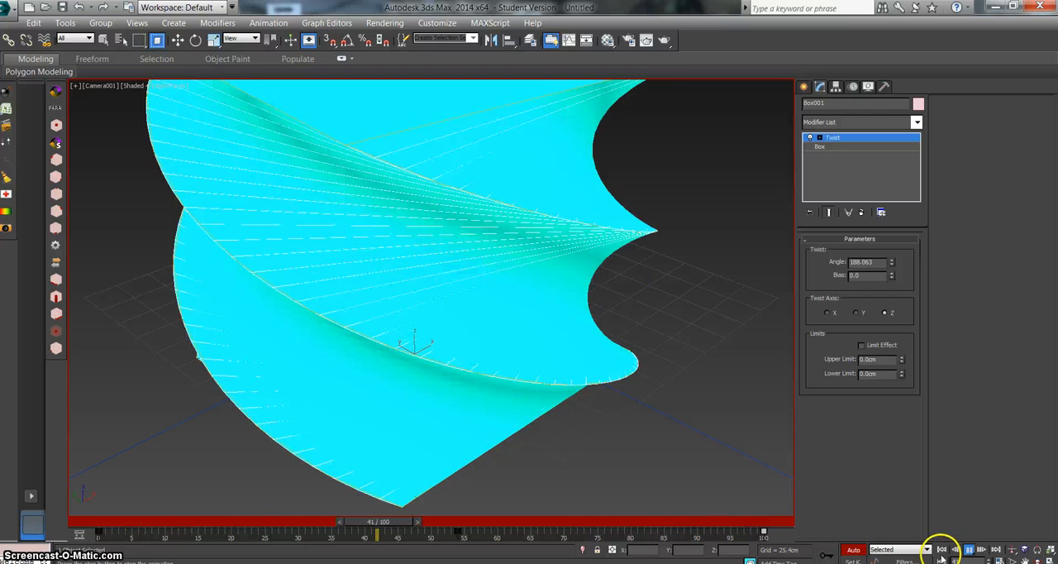
click(969, 549)
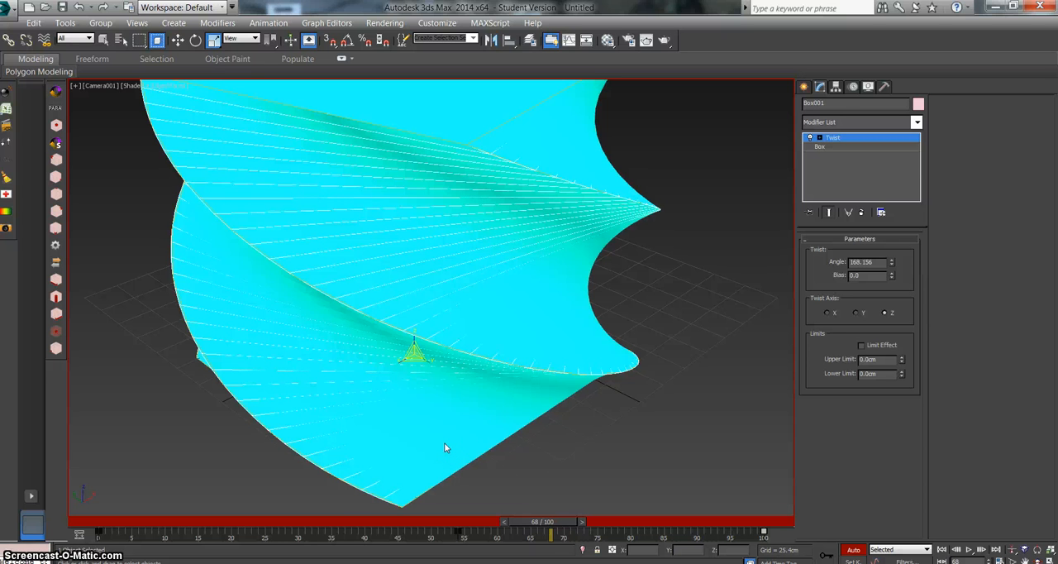
drag(541, 522, 84, 519)
key(r)
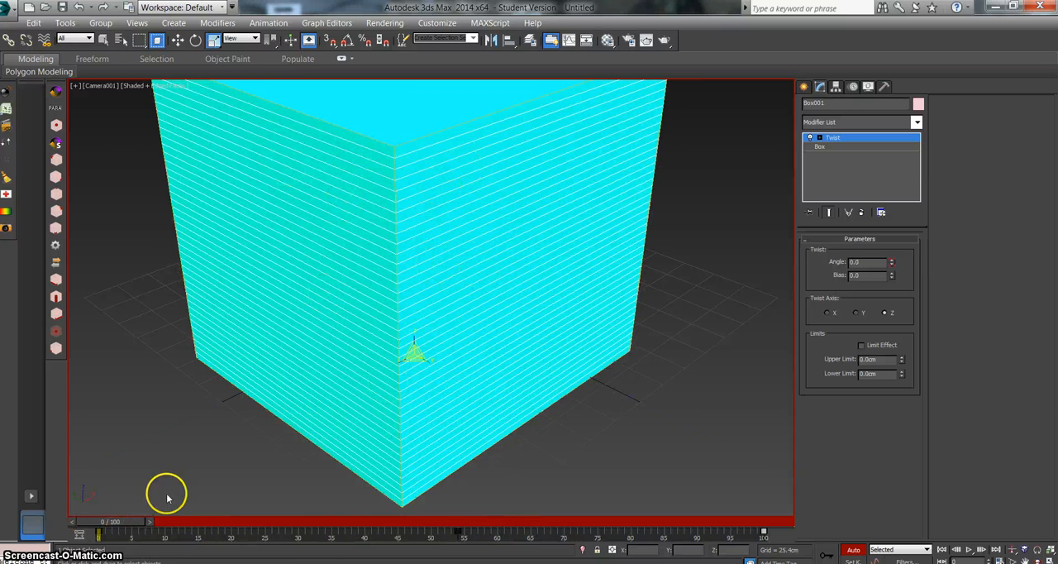
Step: At frame 54, change the 01 - Default material's diffuse color to pink with red 211, green 3 and blue 140
drag(120, 522, 468, 514)
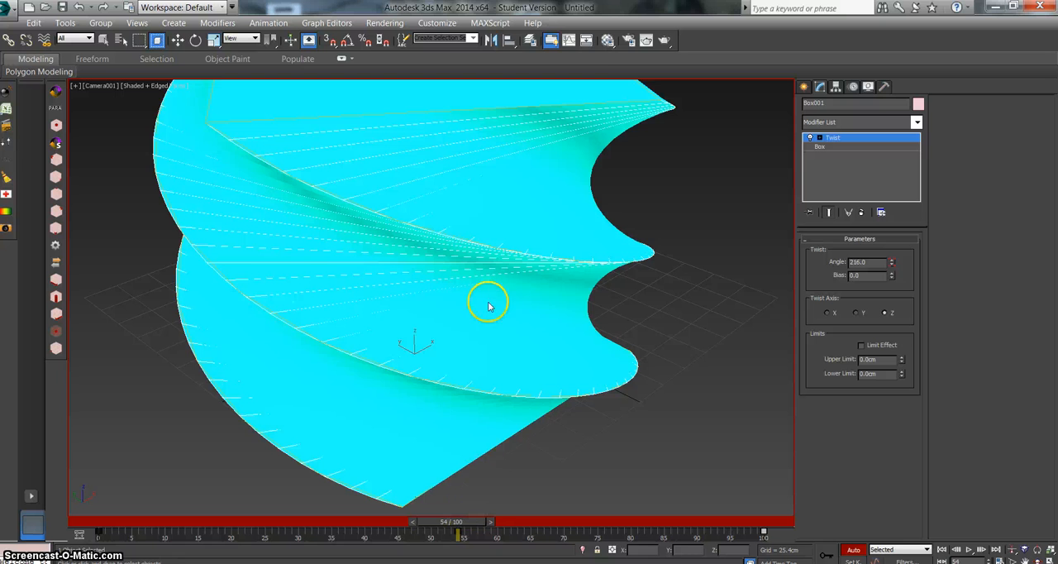
click(608, 39)
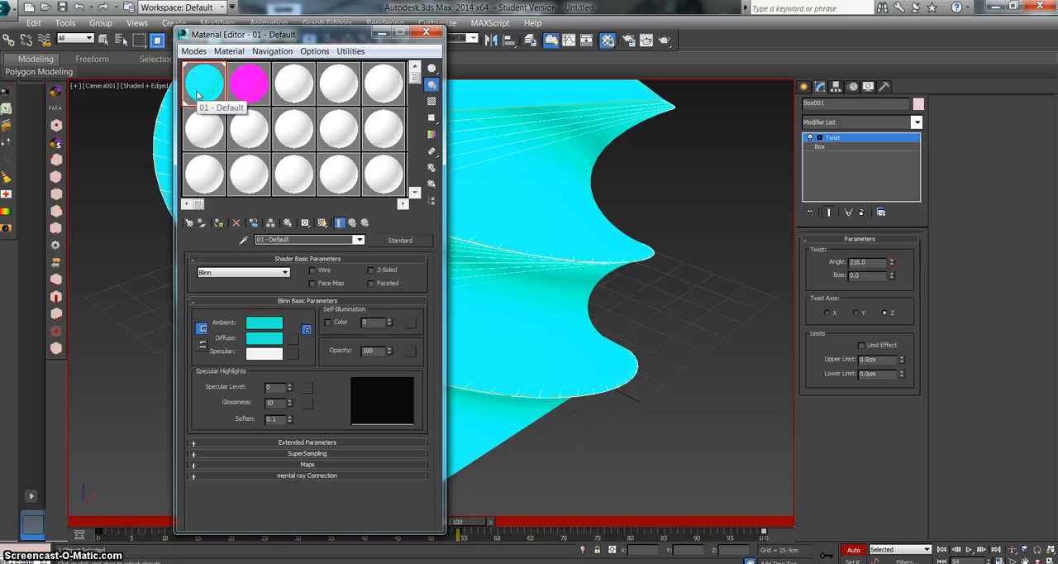
drag(198, 95, 266, 347)
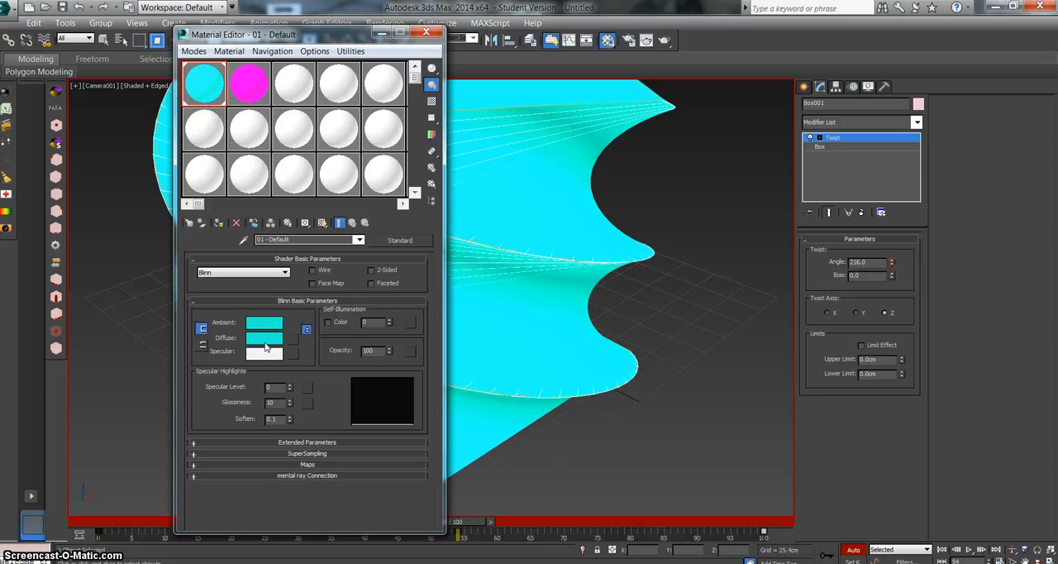
click(266, 347)
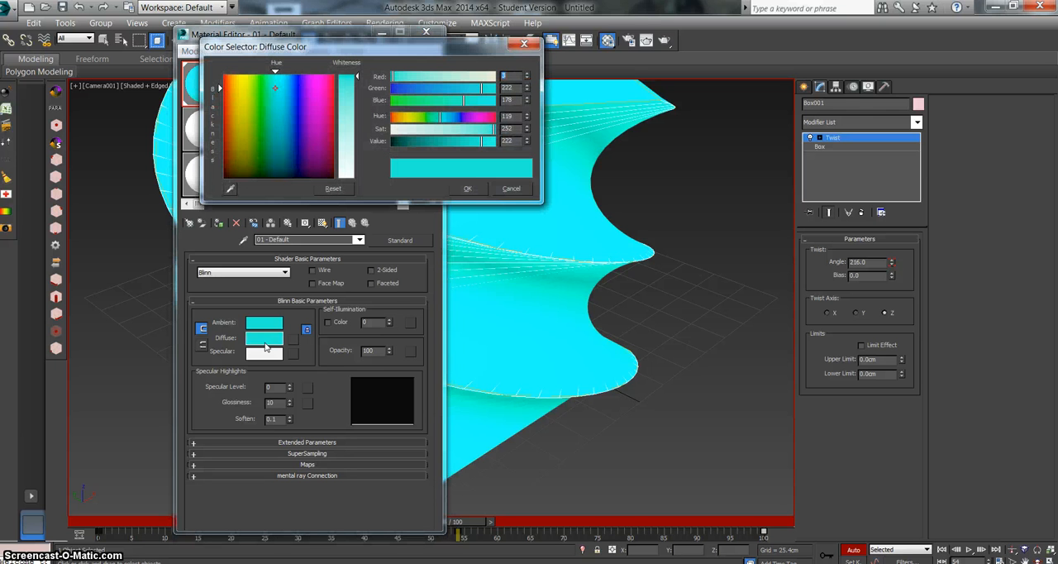
drag(283, 123, 322, 92)
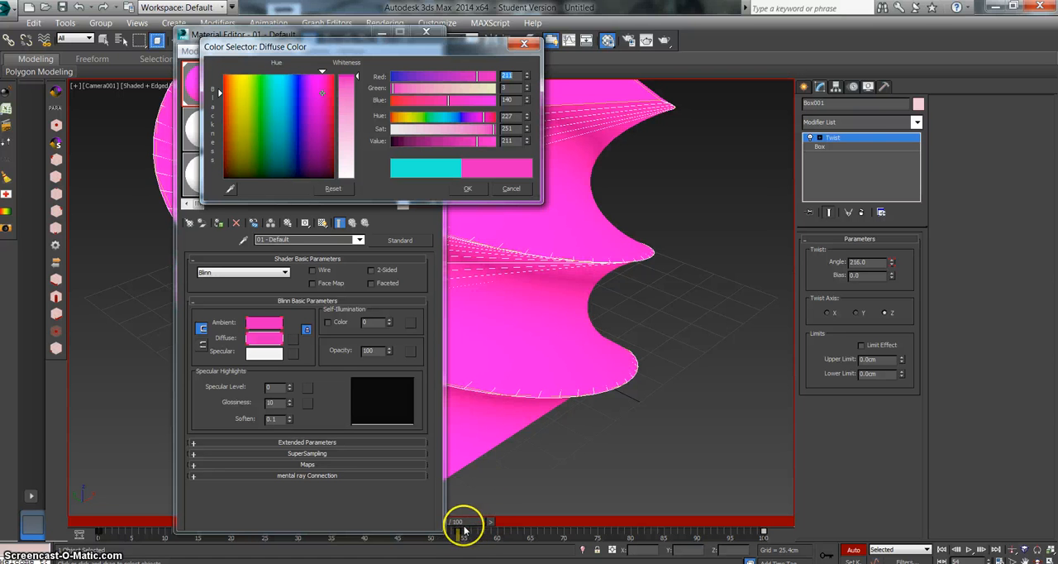
click(466, 188)
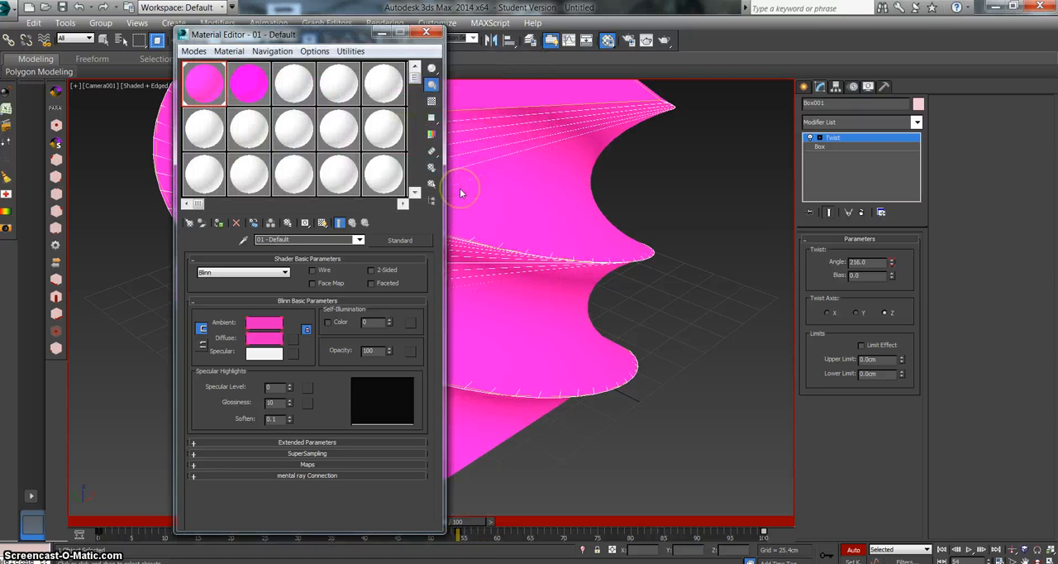
click(426, 32)
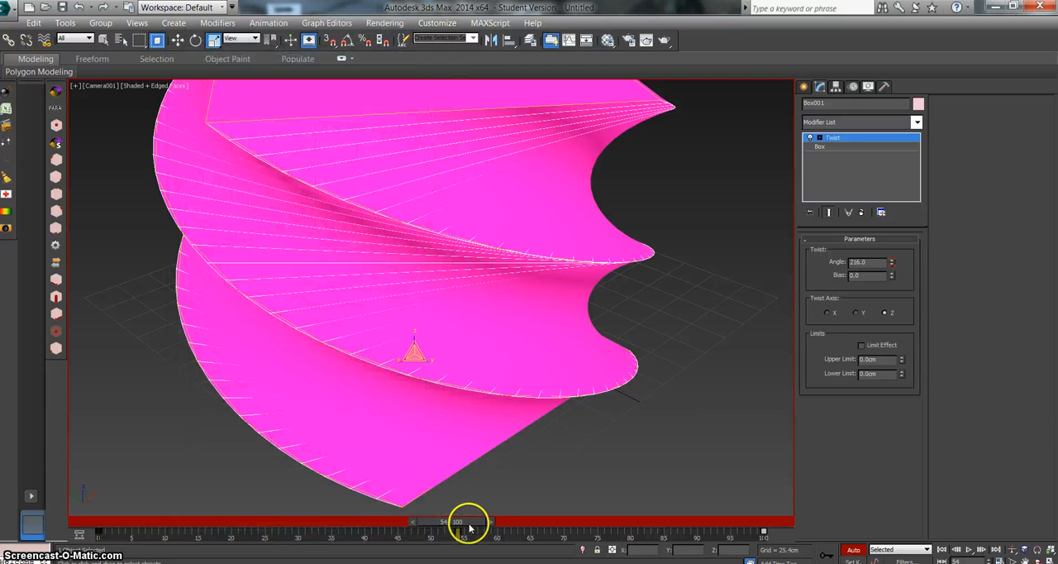
Step: Play back the combined twist and color animation and review the set key filters
drag(479, 522, 729, 523)
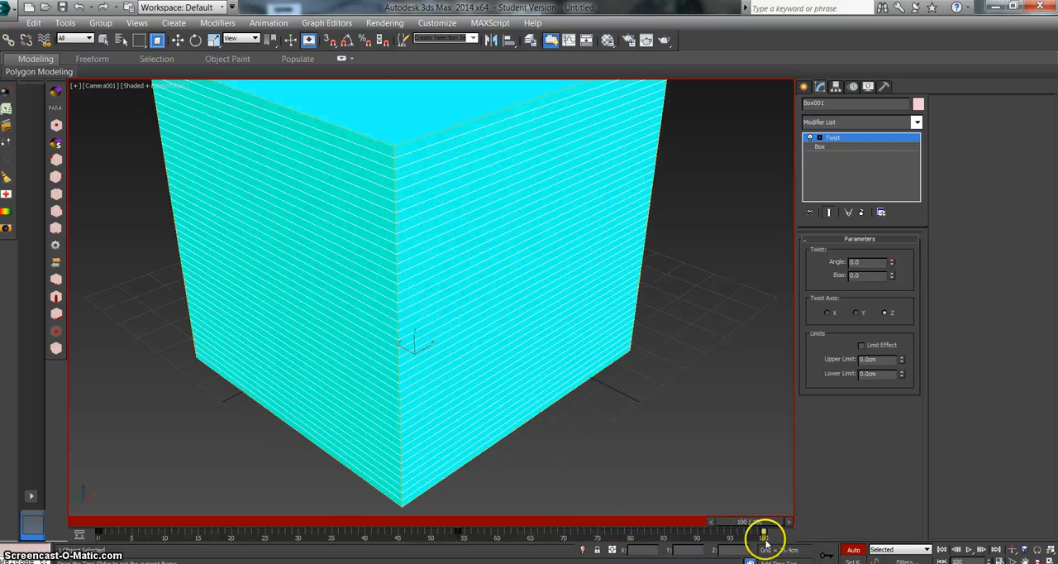
key(r)
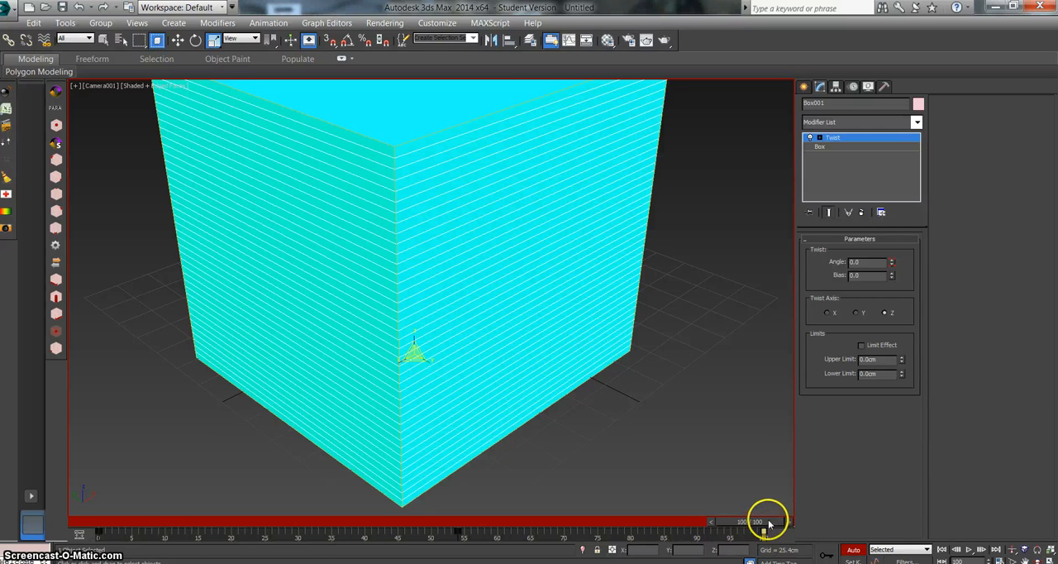
click(969, 549)
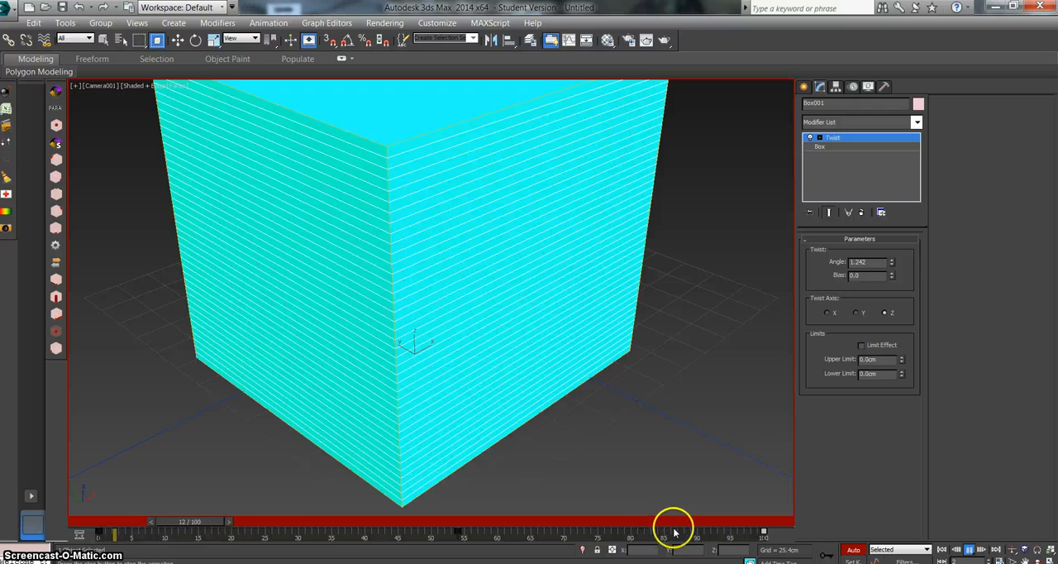
click(970, 549)
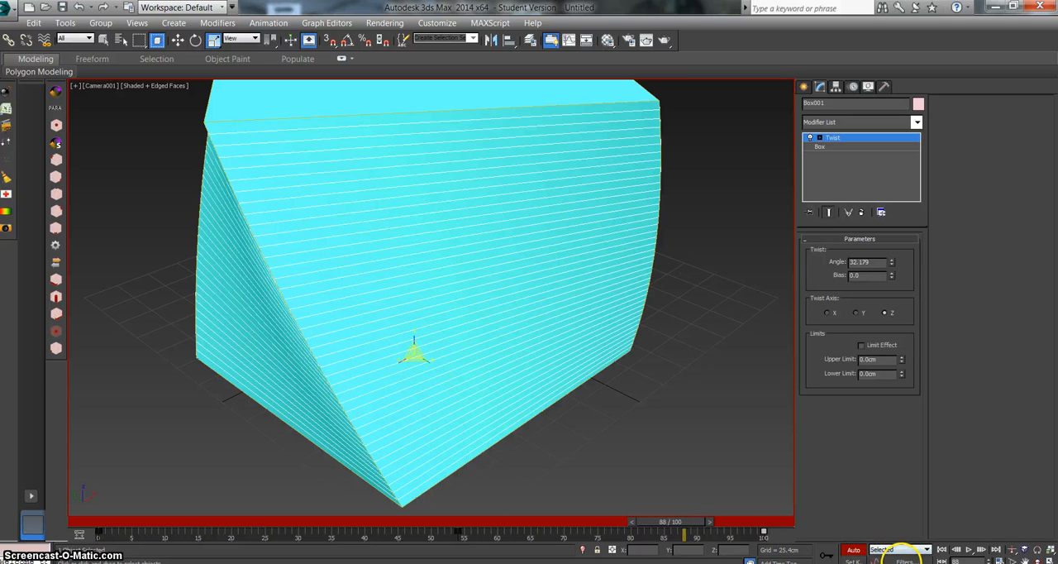
click(903, 559)
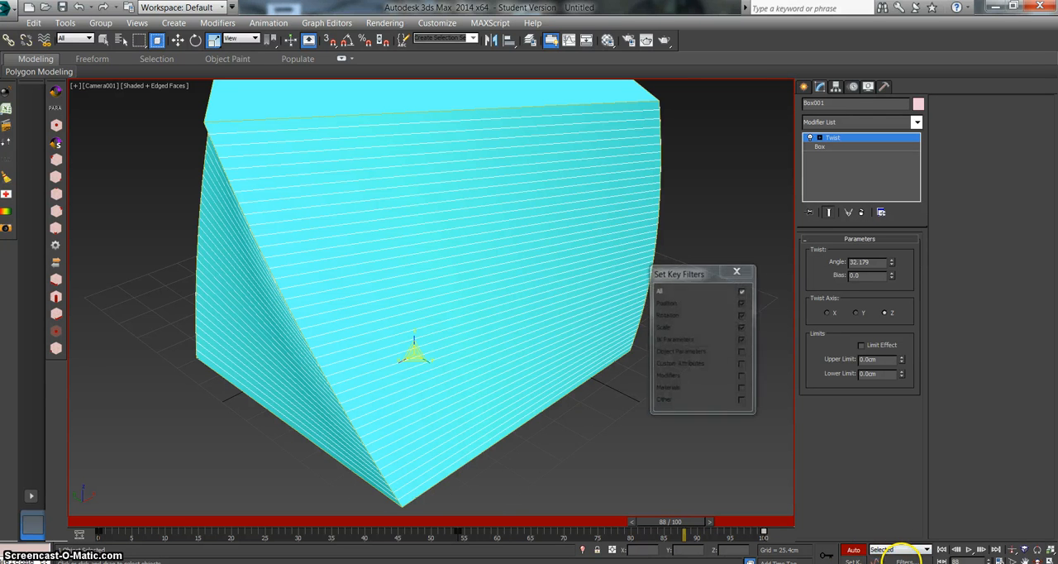
click(735, 273)
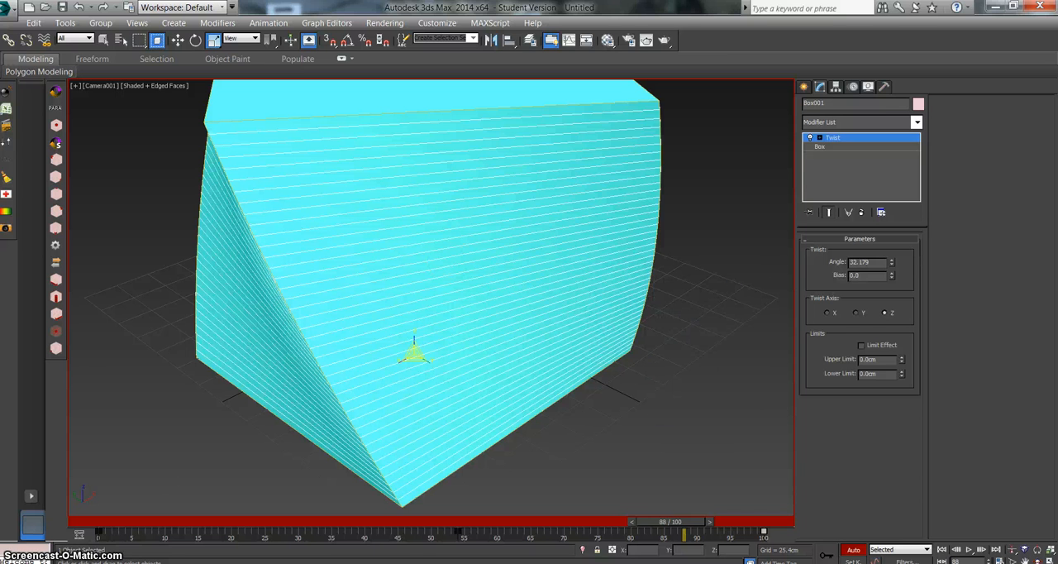